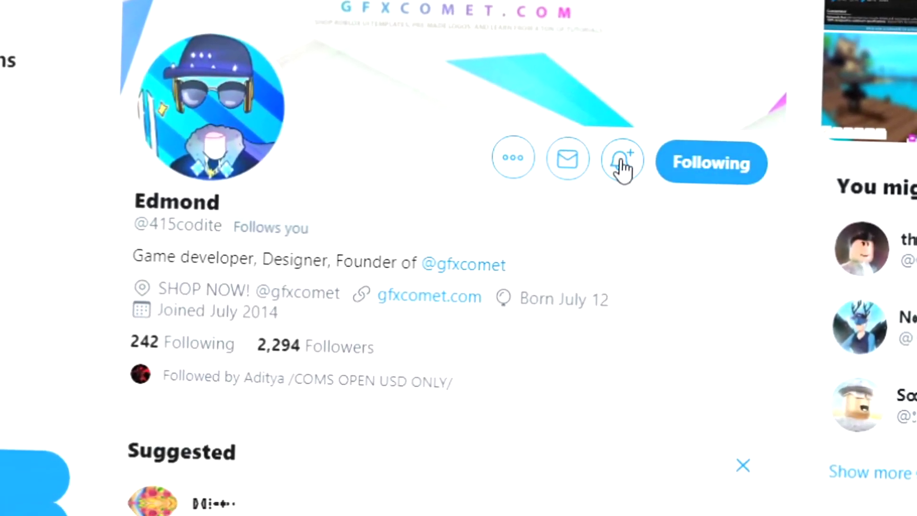
- Turn on notifications for the founder's profile, and follow the GFX COMET account with its notifications enabled
left_click(623, 162)
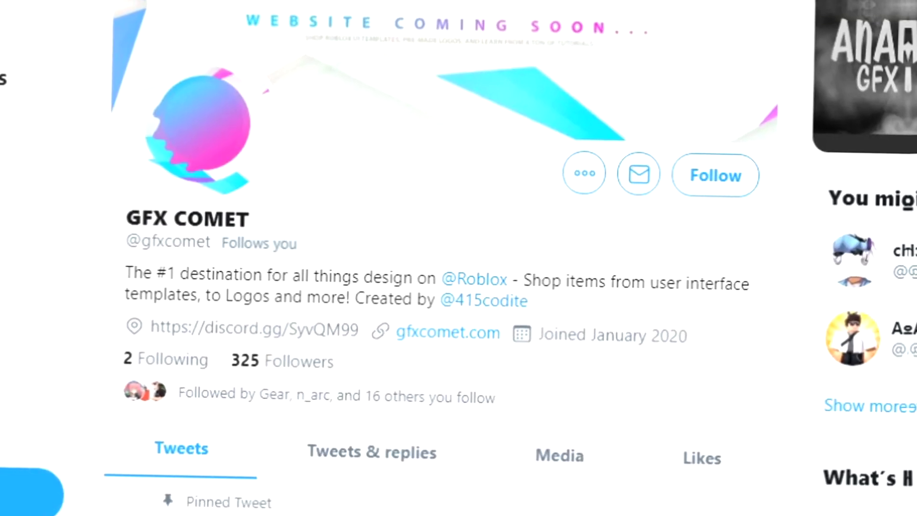
left_click(731, 184)
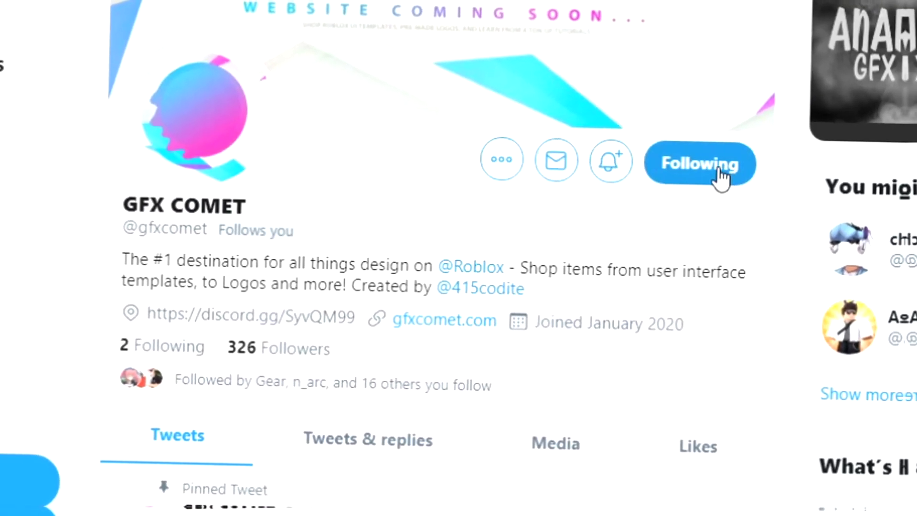
left_click(607, 170)
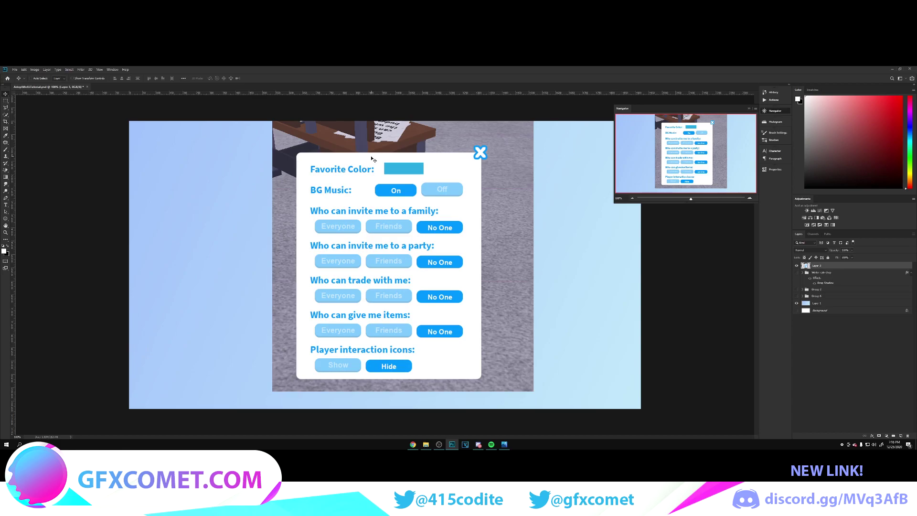
- Draw a white rounded rectangle covering the whole settings panel in the reference screenshot
left_click(7, 219)
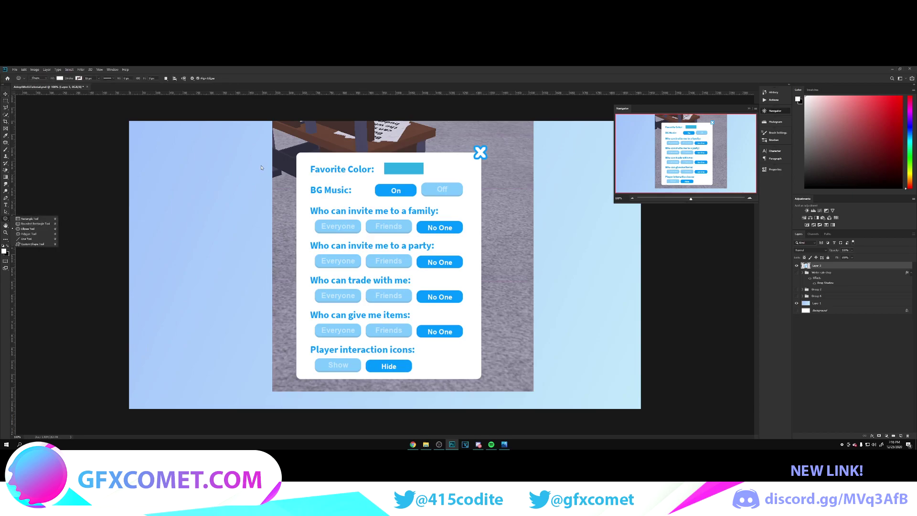
left_click(27, 224)
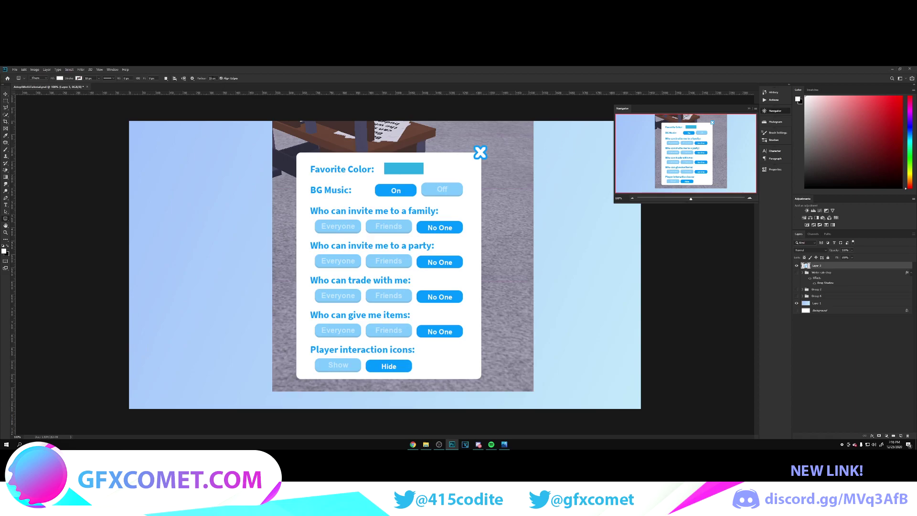
left_click(60, 79)
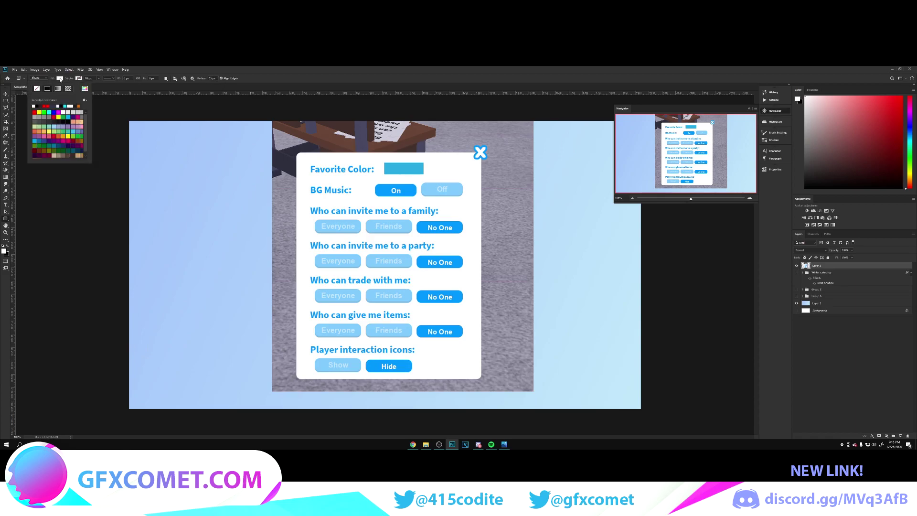
left_click(80, 80)
left_click(336, 88)
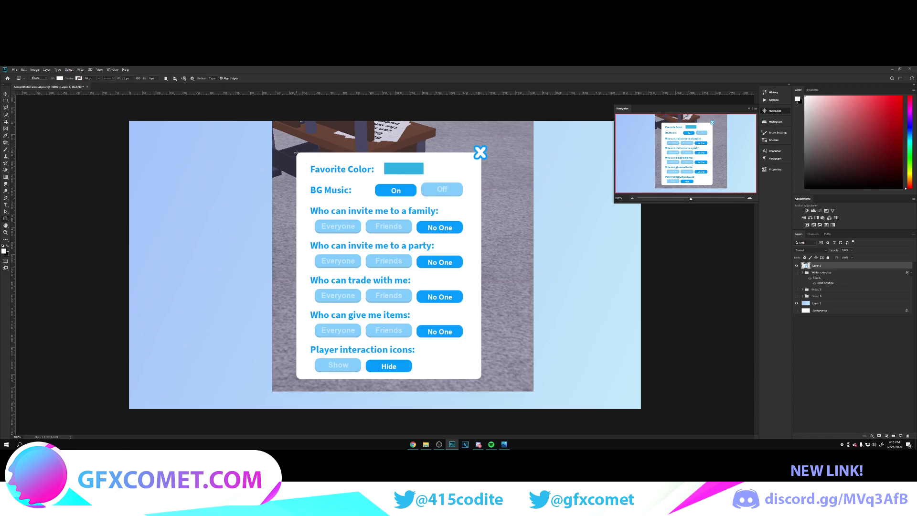
left_click_drag(296, 153, 482, 379)
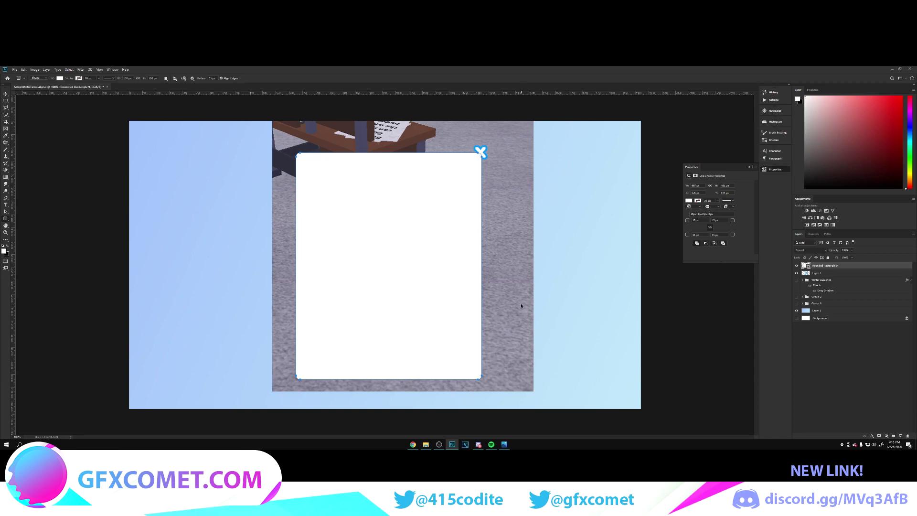
- Place the white rounded panel and the reference screenshot side by side, with the screenshot on the canvas's left half
key("v")
left_click_drag(428, 248, 569, 238)
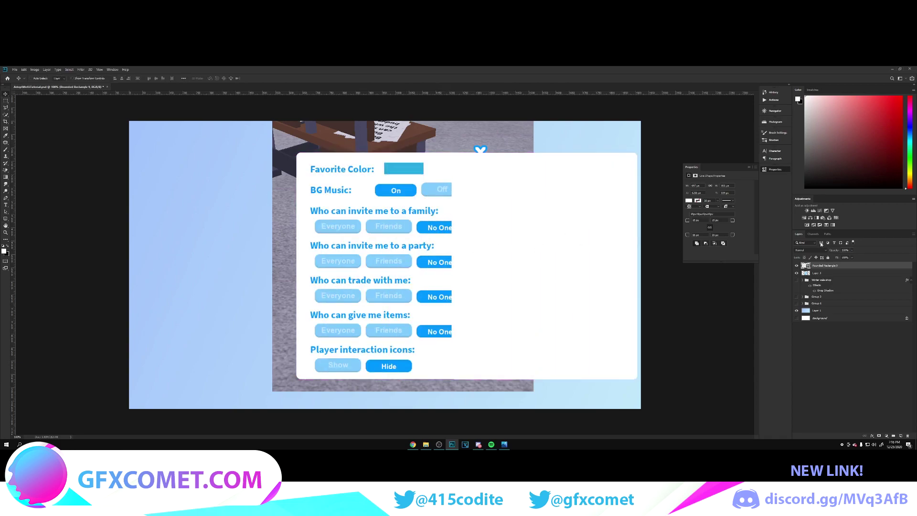
left_click(812, 275)
left_click_drag(503, 242, 403, 242)
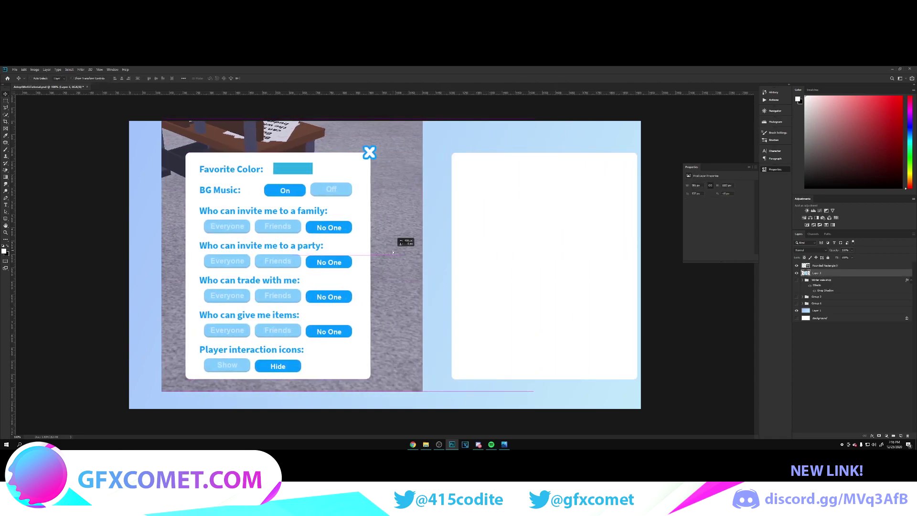
left_click(808, 265)
left_click(911, 281)
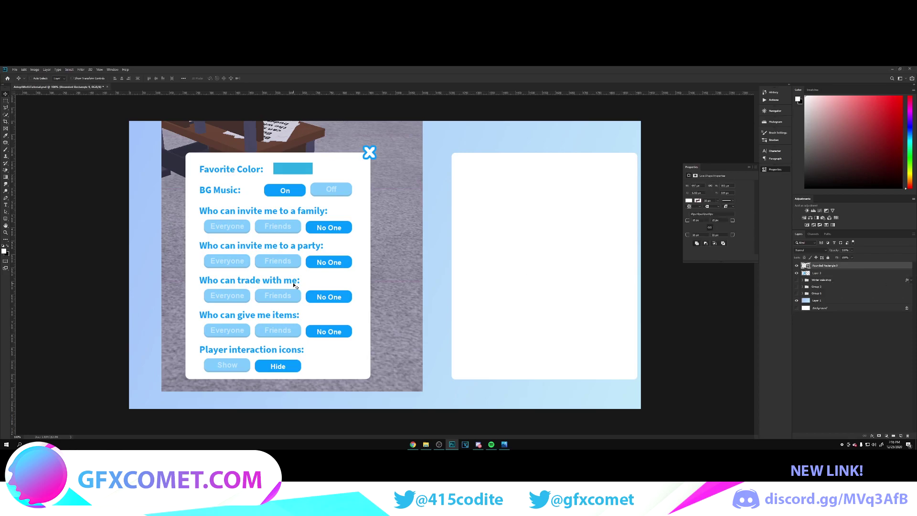
- Add the text "Favorite Color:" on the white panel in the blue sampled from the reference labels
key("t")
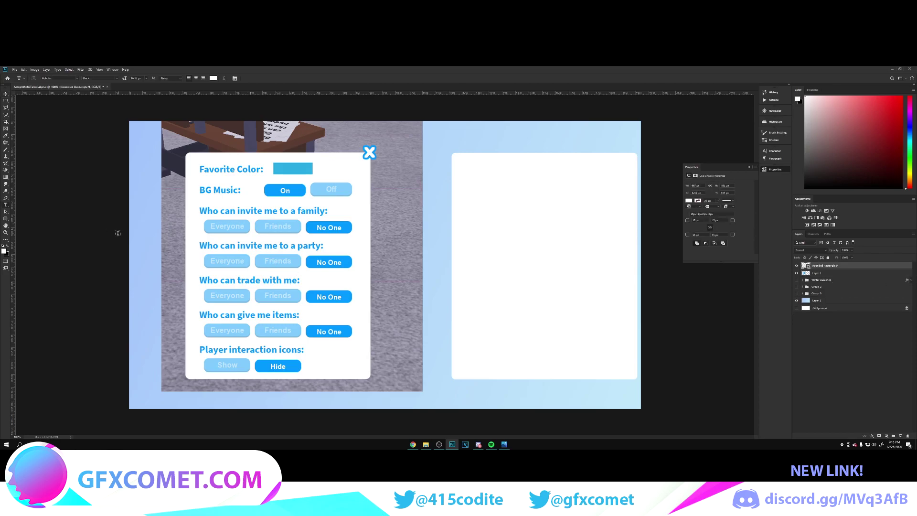
left_click(213, 78)
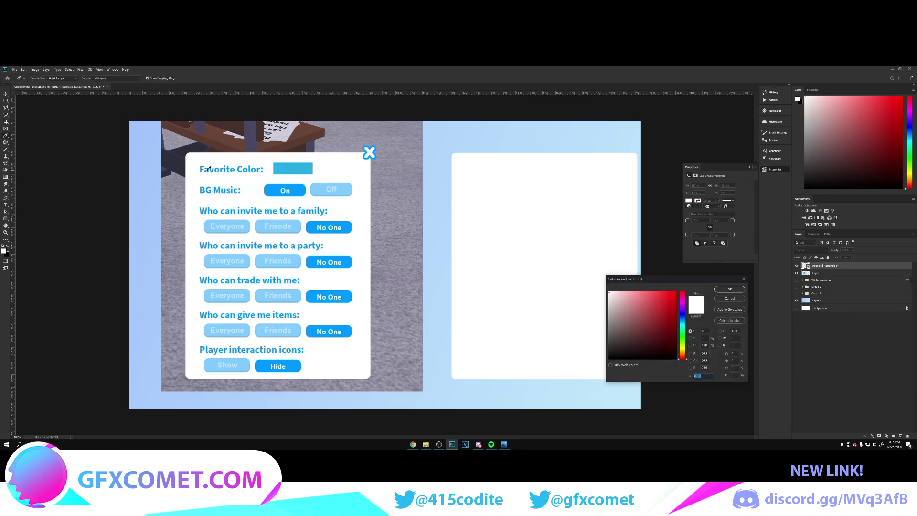
left_click(209, 187)
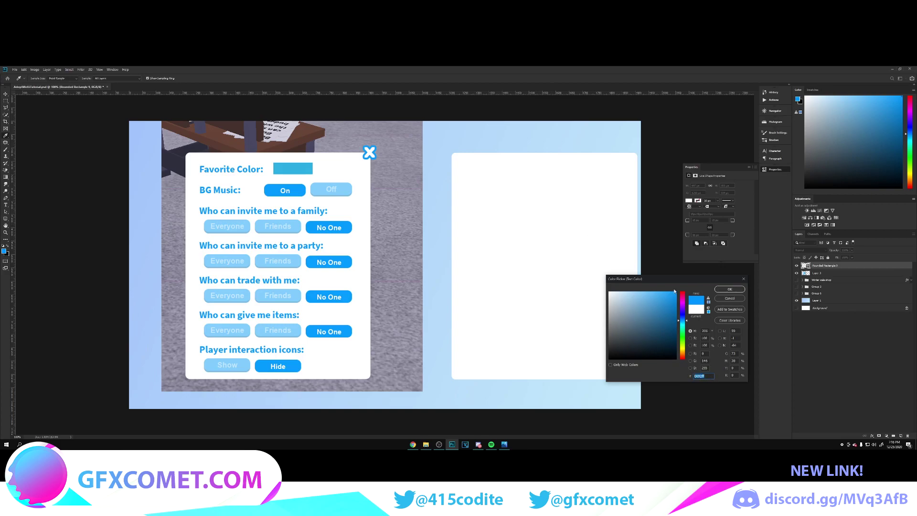
left_click(730, 290)
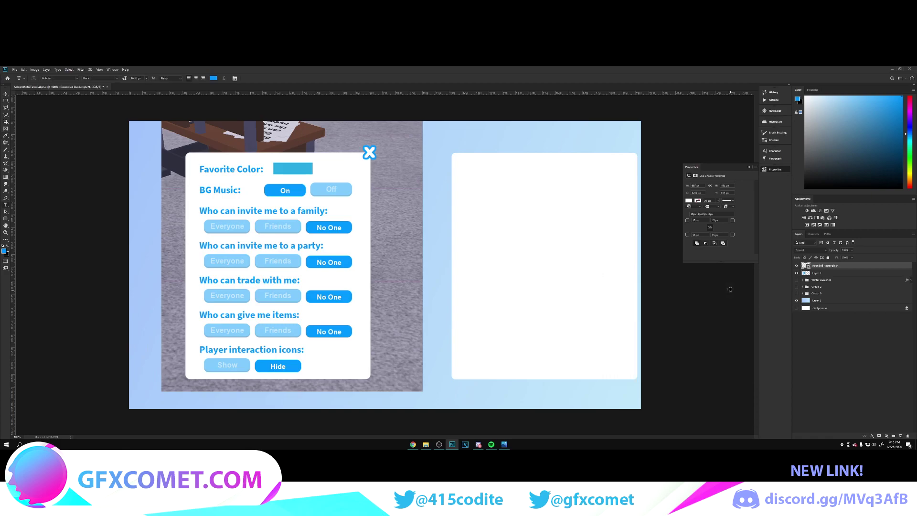
left_click(496, 185)
type("Favorite Color:")
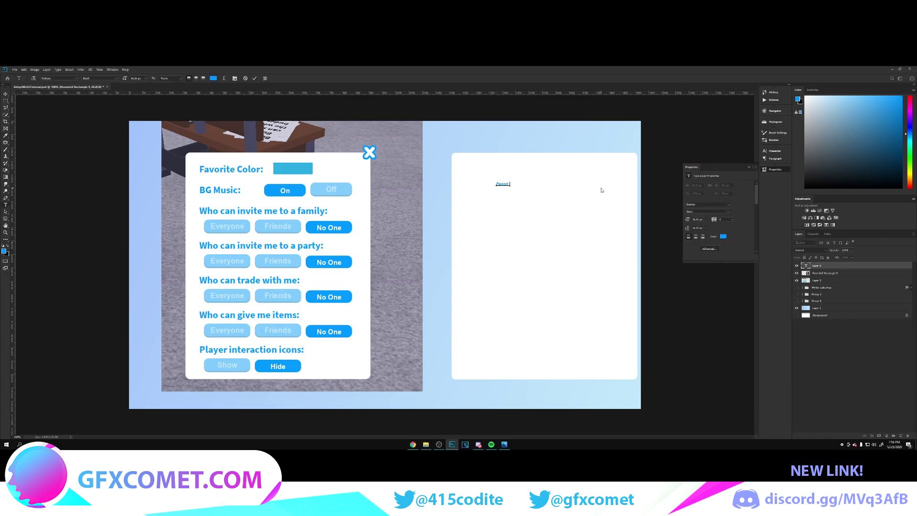
left_click(843, 268)
- Enlarge the "Favorite Color:" label and align it in the white panel's upper-left corner to match the reference
key("ctrl+t")
mouse_move(526, 182)
left_mouse_down()
mouse_move(546, 175)
mouse_move(265, 165)
mouse_move(518, 174)
left_mouse_up()
key("Return")
key("v")
key("ctrl+t")
key("Return")
key("Left")
key("Down")
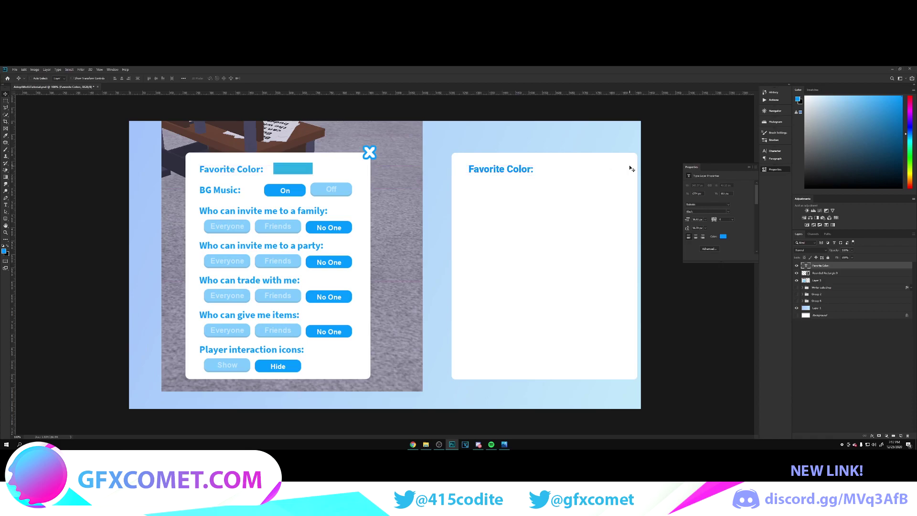
- Draw a rectangle the size of the reference's Favorite Color swatch
left_click_drag(5, 218, 25, 220)
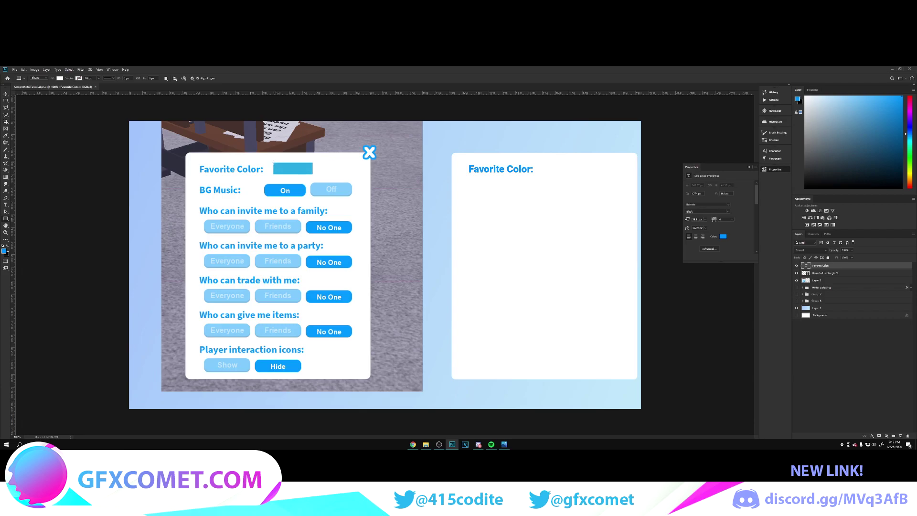
left_click_drag(273, 162, 313, 174)
key("v")
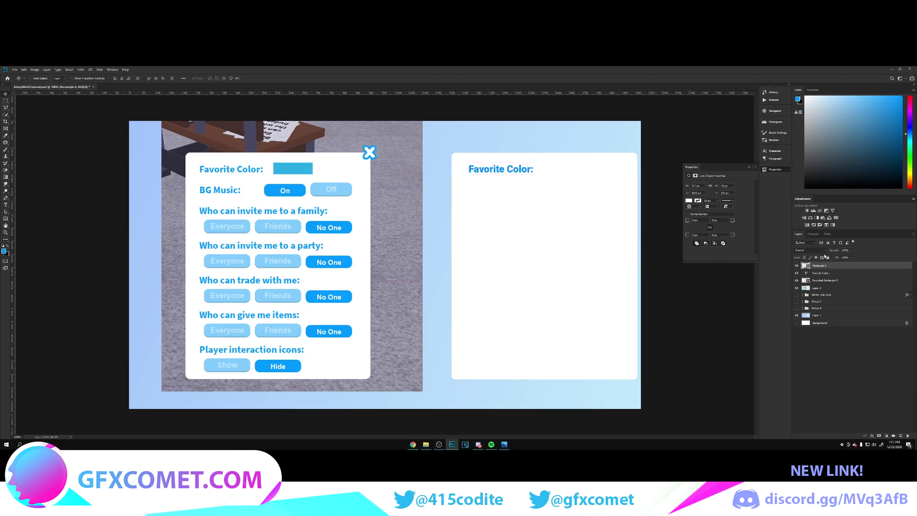
- Fill the color swatch rectangle with red, place it just after the "Favorite Color:" label and save the document
double_click(806, 266)
left_click(660, 304)
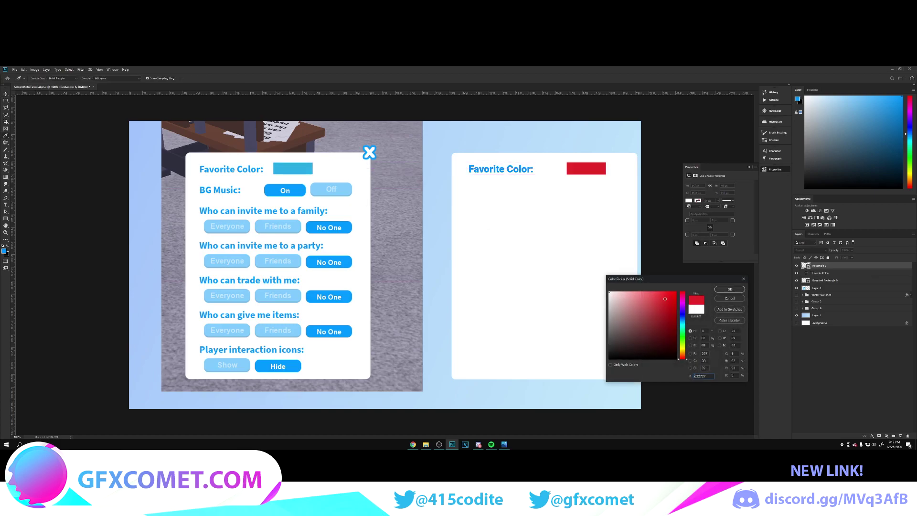
left_click_drag(659, 304, 661, 301)
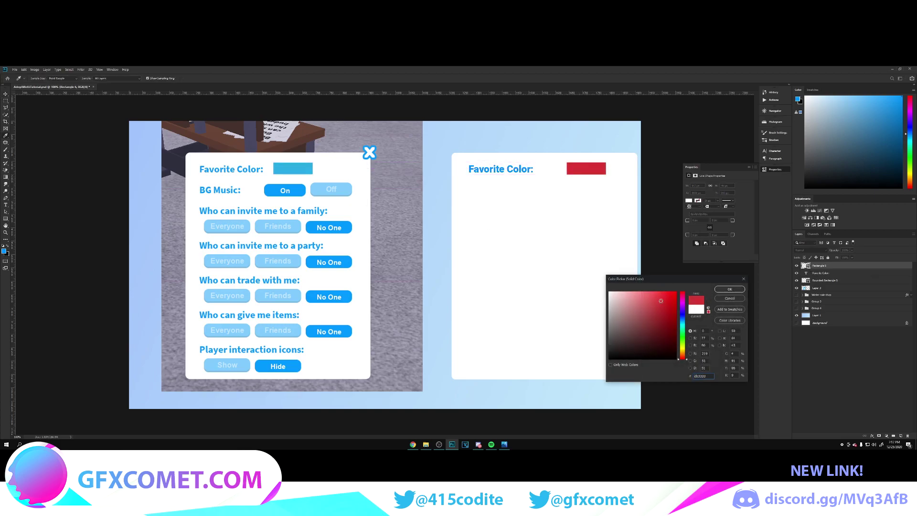
left_click(740, 292)
left_click_drag(601, 166, 574, 166)
key("ctrl+s")
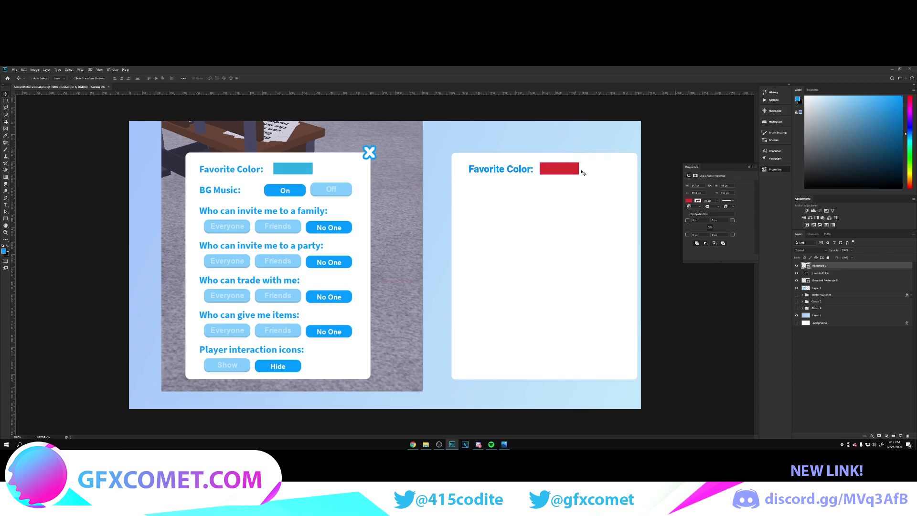
- Draw a rounded rectangle on a new layer, traced over the reference's family-invite "No One" button
key("ctrl+plus")
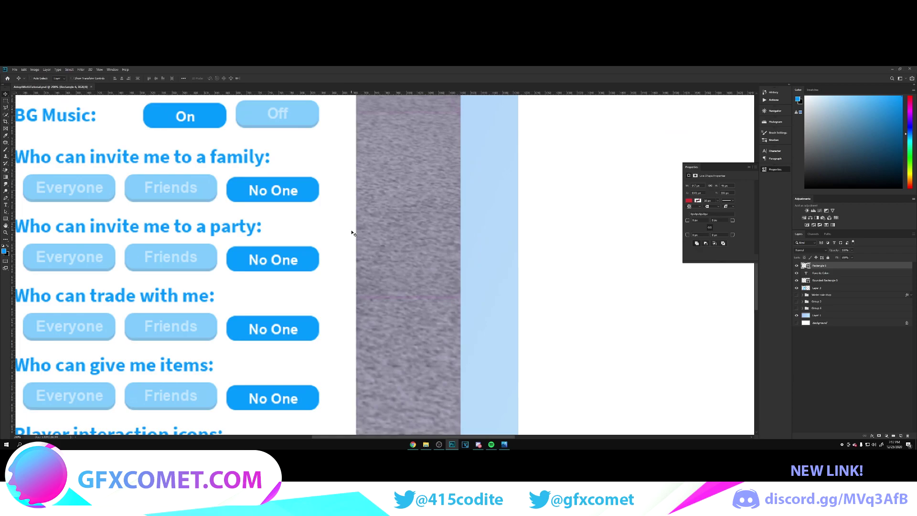
key("ctrl+shift+alt+n")
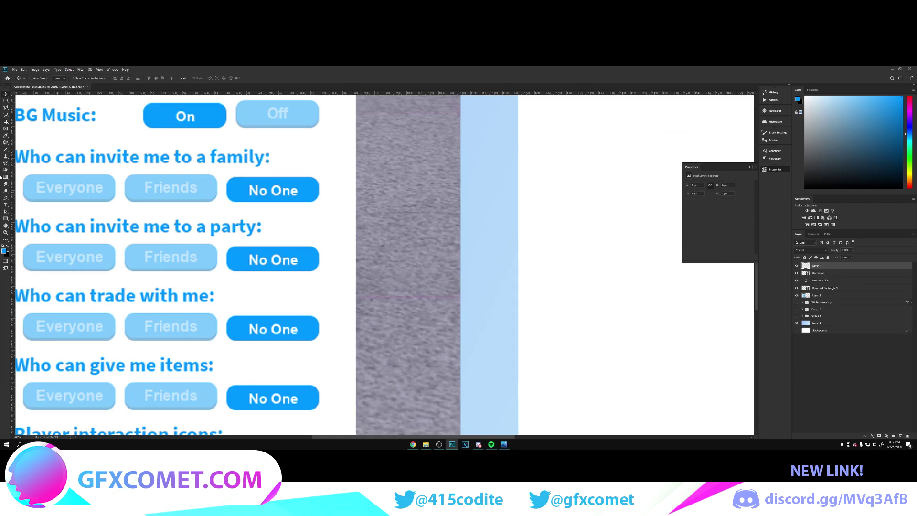
key("u")
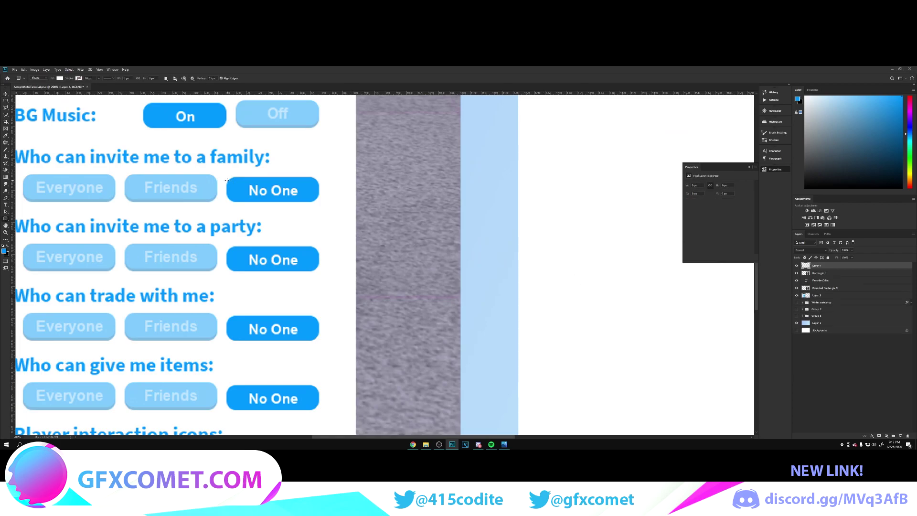
left_click_drag(226, 177, 377, 199)
key("v")
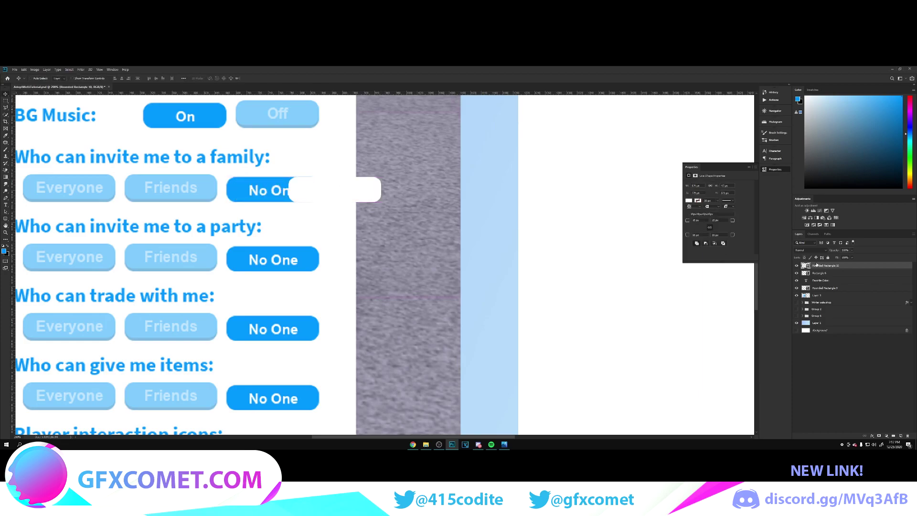
- Fill the button shape with the blue sampled from the "No One" button and move it onto the white panel
double_click(808, 266)
left_click(232, 184)
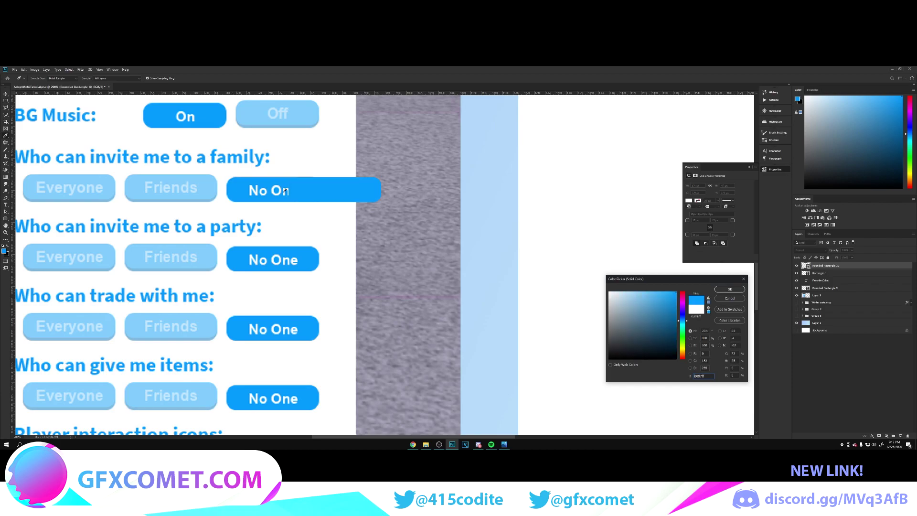
left_click(735, 291)
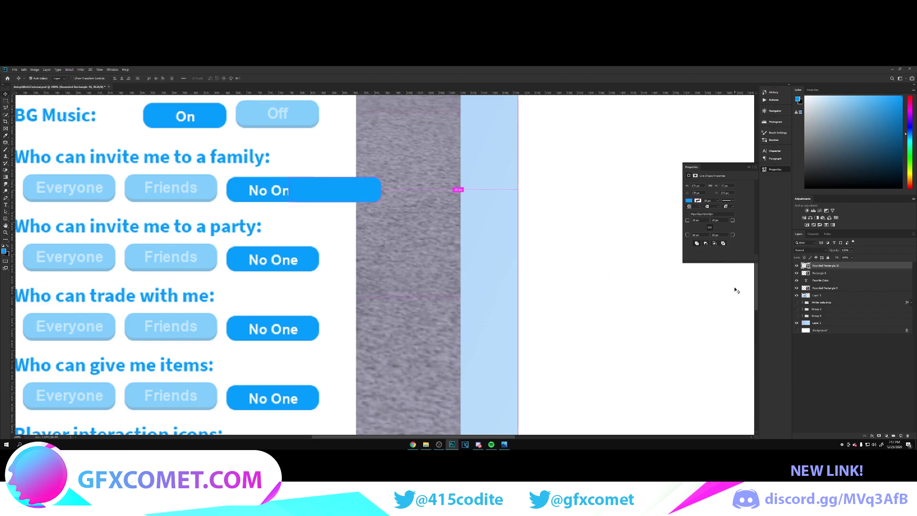
key("ctrl+minus")
left_click_drag(317, 292, 449, 291)
- Create an inactive button on a new layer from a rounded rectangle matching the reference's "Friends" button, filled with its sampled light blue
key("ctrl+plus")
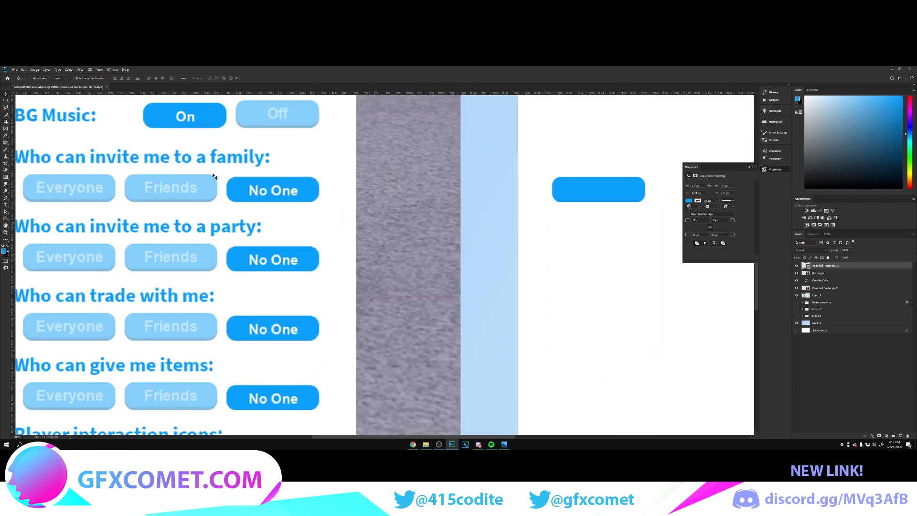
right_click(5, 219)
left_click(26, 223)
key("ctrl+alt+shift+n")
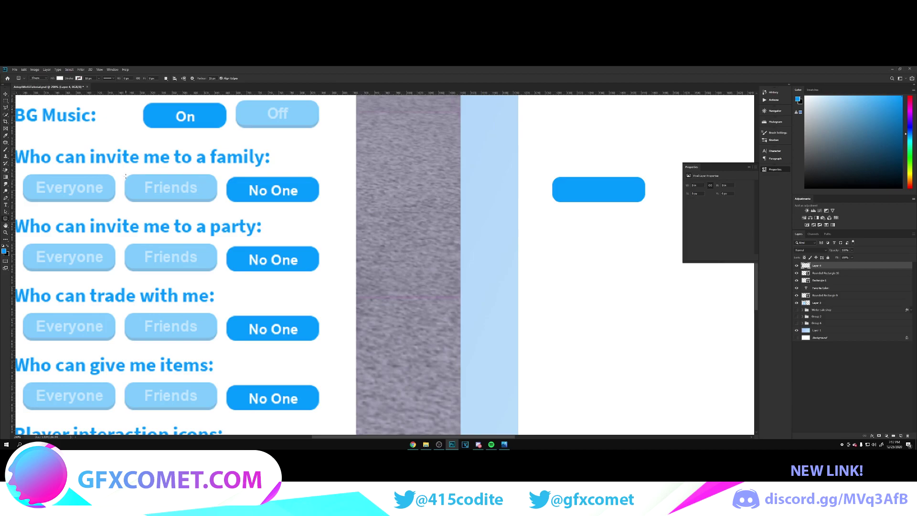
mouse_move(126, 176)
left_mouse_down()
mouse_move(217, 200)
mouse_move(658, 211)
left_mouse_up()
key("v")
double_click(811, 265)
left_click(203, 181)
left_click(741, 290)
- Duplicate the light blue button beneath itself, recolor the copy with the reference button's darker edge color and nudge it down as a shadow
left_click_drag(819, 266, 818, 271)
double_click(806, 273)
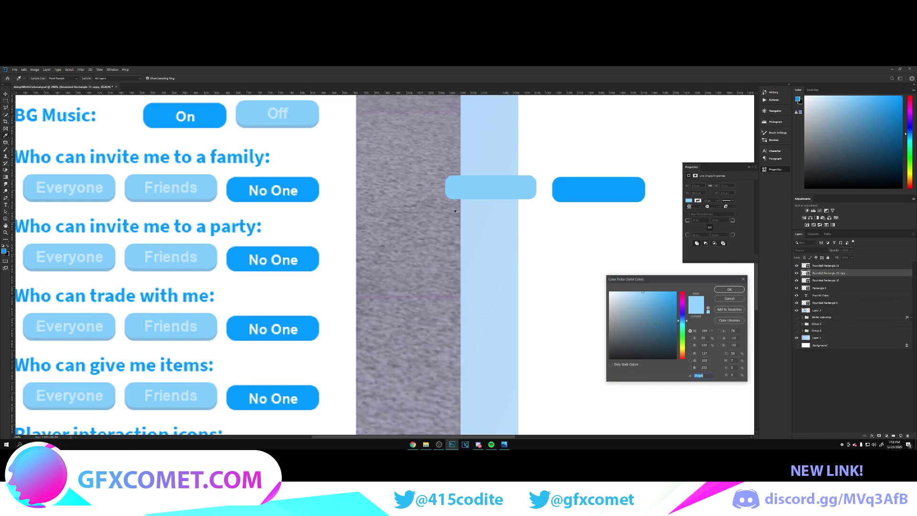
left_click(199, 198)
left_click(727, 288)
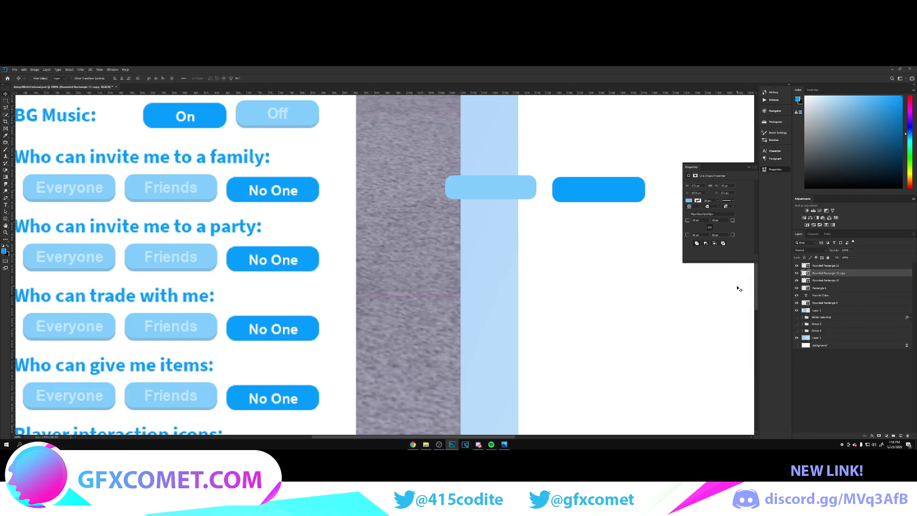
key("Down")
key("Down")
key("Down")
- Duplicate the "Favorite Color:" label directly below itself and change the copy's text to "BG Music:"
key("ctrl+minus")
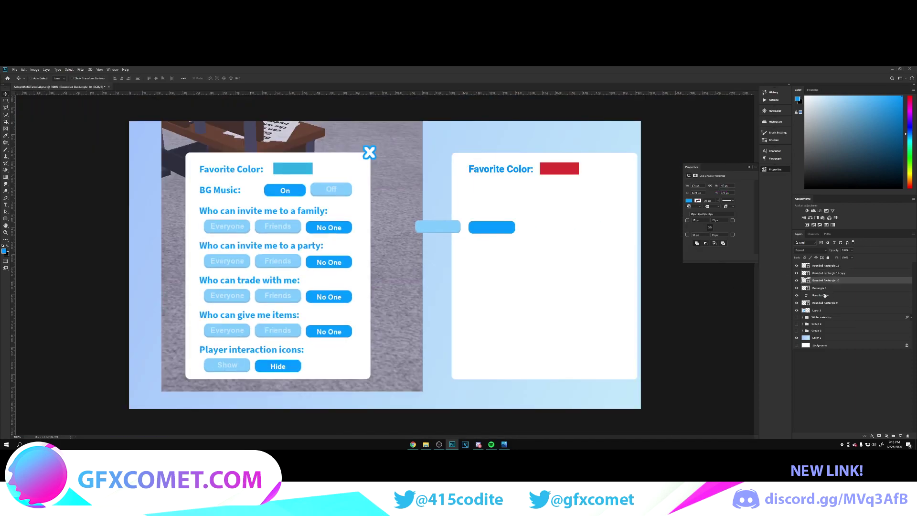
left_click(821, 296)
left_click_drag(516, 173, 524, 194)
double_click(501, 191)
type("BG Music:")
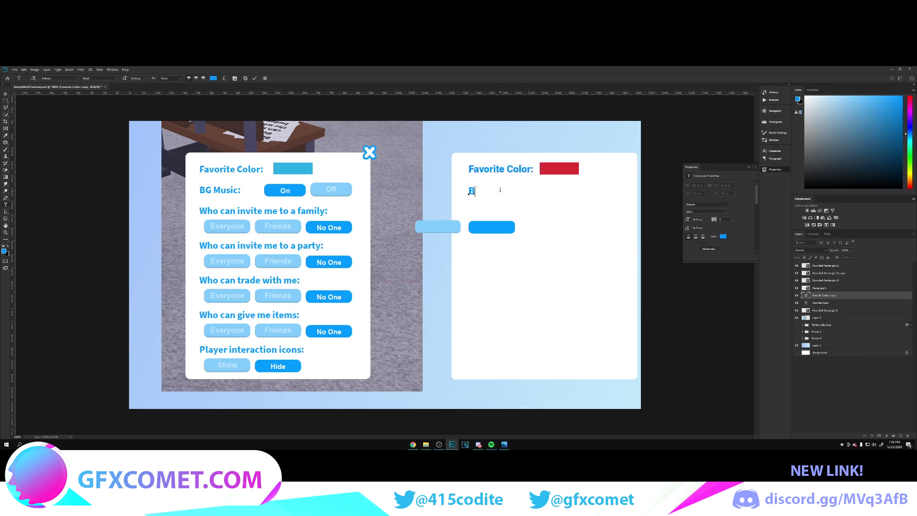
left_click(846, 298)
- Group the light blue button with its shadow copy and move the group to the right end of the "BG Music:" row
left_click(797, 266)
left_click(797, 266)
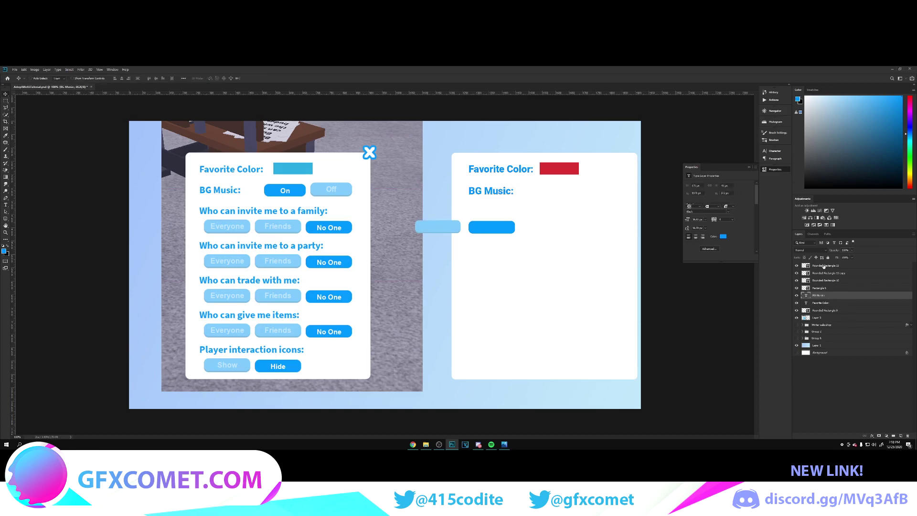
left_click(824, 266)
left_click(828, 273, "shift")
key("ctrl+g")
left_click_drag(430, 232, 594, 197)
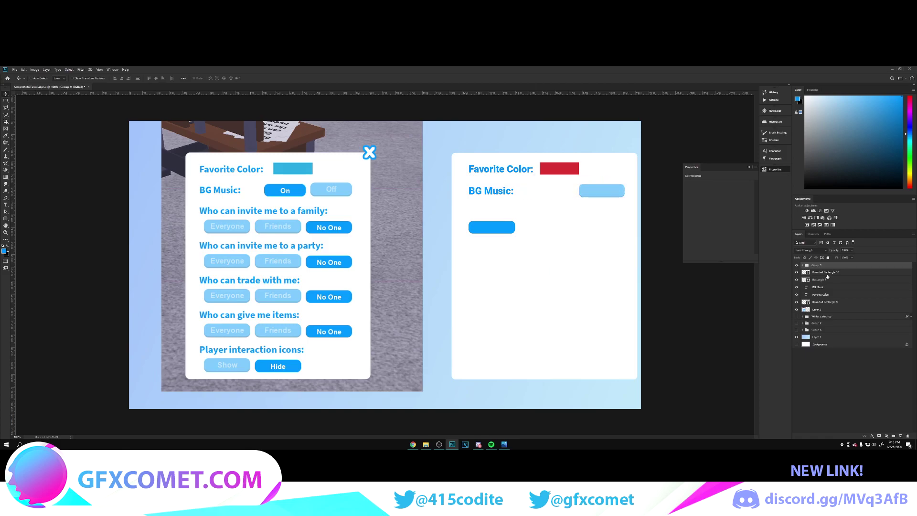
- Move the bright blue button into the "BG Music:" row beside the light blue one and nudge both buttons slightly left
left_click(797, 272)
left_click(797, 272)
left_click(823, 272)
left_click_drag(530, 239, 592, 203)
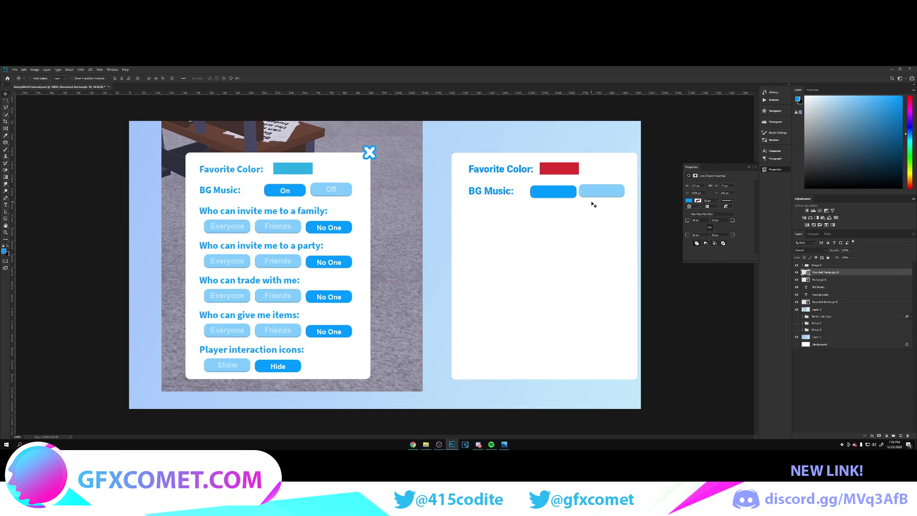
left_click(830, 266, "shift")
left_click_drag(616, 195, 612, 195)
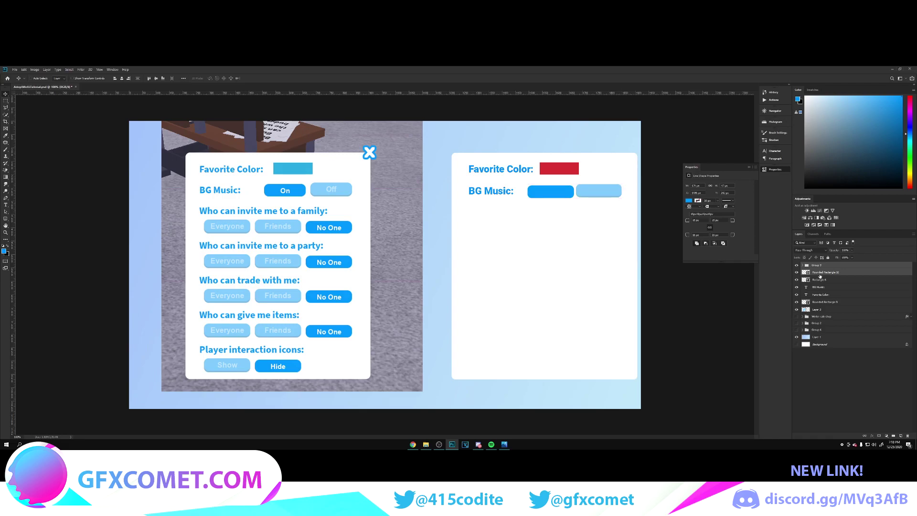
- Add a white "On" text label to the bright blue button, then enlarge and center it on the button
left_click(822, 272)
key("t")
left_click(531, 195)
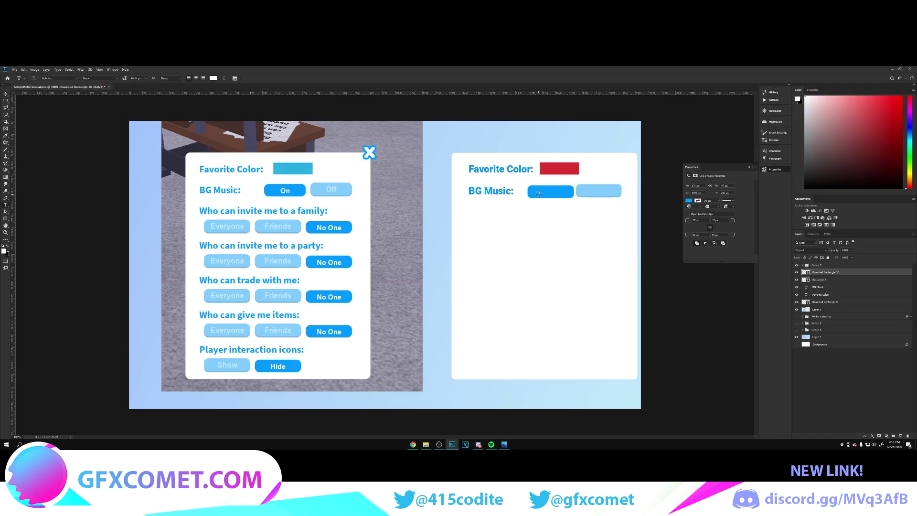
type("O")
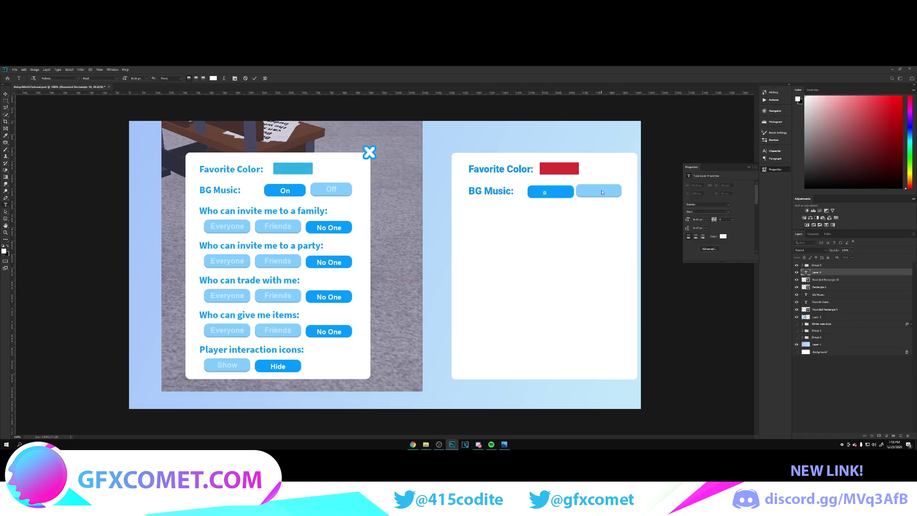
left_click(818, 273)
key("v")
left_click_drag(590, 211, 592, 210)
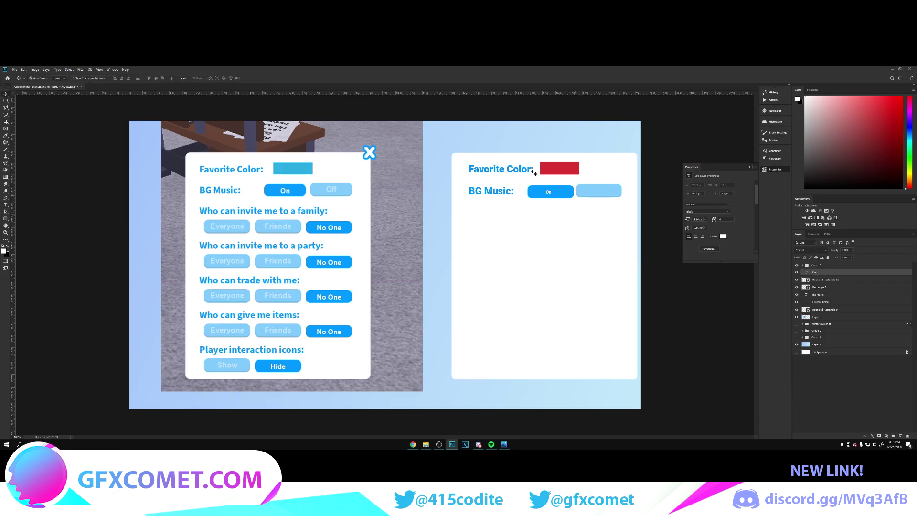
key("ctrl+t")
left_click_drag(552, 189, 555, 187)
key("Return")
- Duplicate the "On" label onto the light blue button, change the copy to a semi-transparent "Off" and stack it above the button group
left_click_drag(579, 195, 604, 191)
key("t")
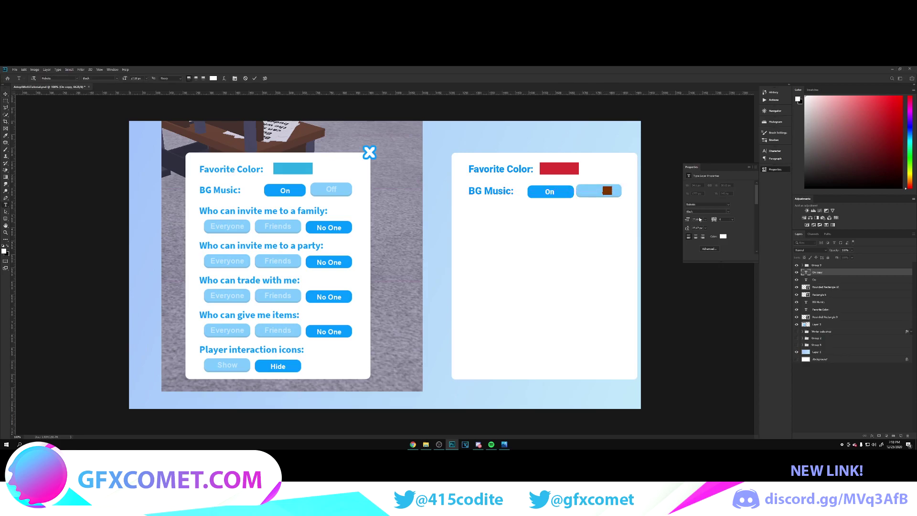
left_click_drag(826, 274, 823, 251)
key("v")
key("Left")
key("Down")
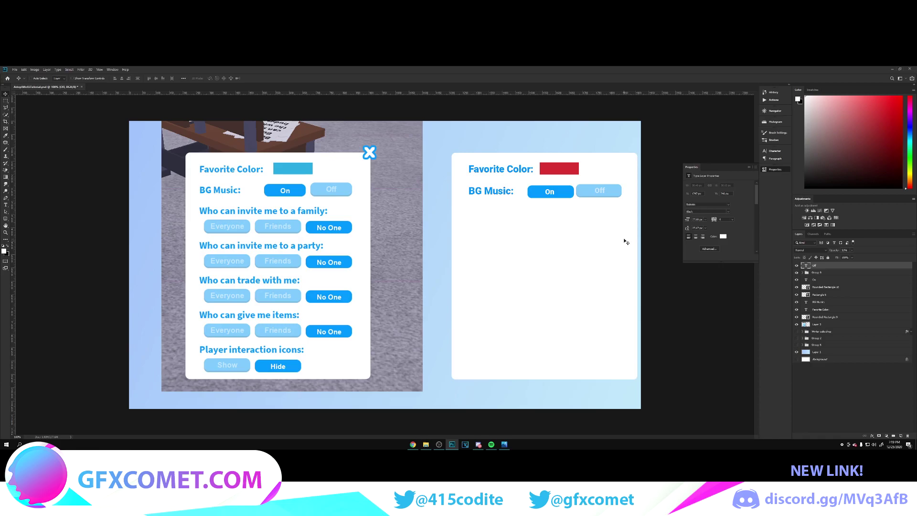
left_click(749, 168)
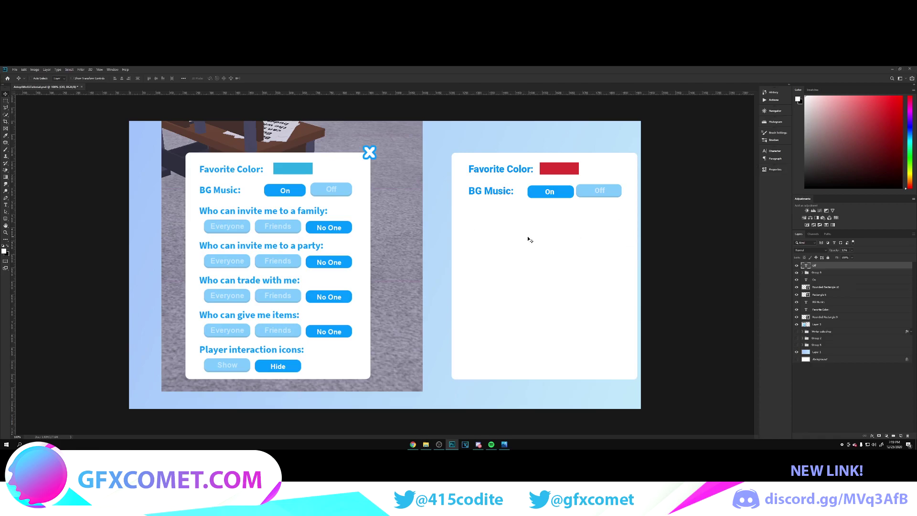
- Create a white "X" text on a new layer, place it in the gap between the reference and the panel, and enlarge it
key("t")
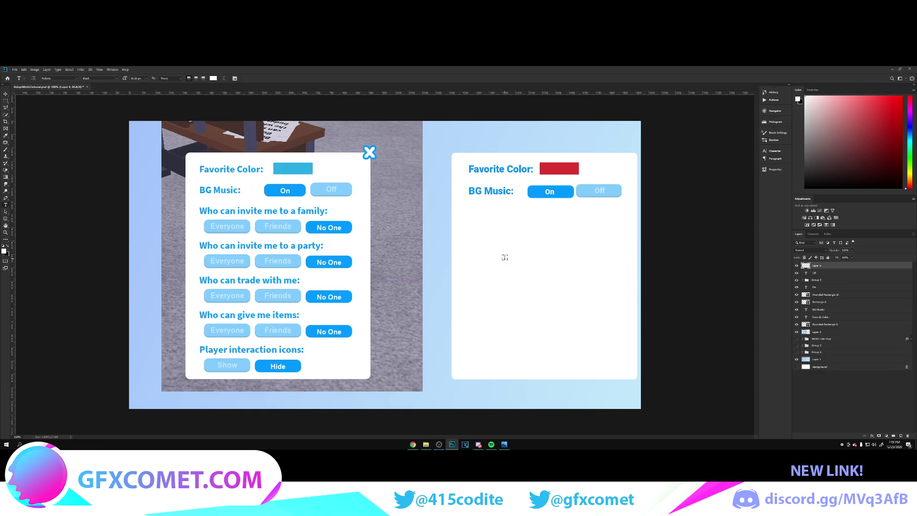
left_click(505, 257)
left_click(859, 267)
key("v")
left_click_drag(582, 260, 519, 258)
key("ctrl+t")
left_click_drag(447, 251, 468, 250)
key("Return")
- Add an outside stroke to the "X" in the blue sampled from the reference's close icon and thicken it slightly
right_click(850, 267)
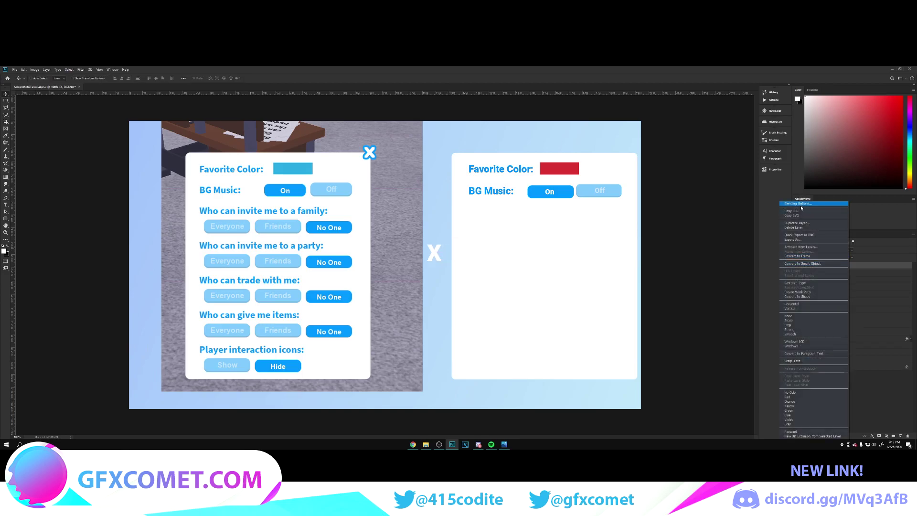
left_click(805, 204)
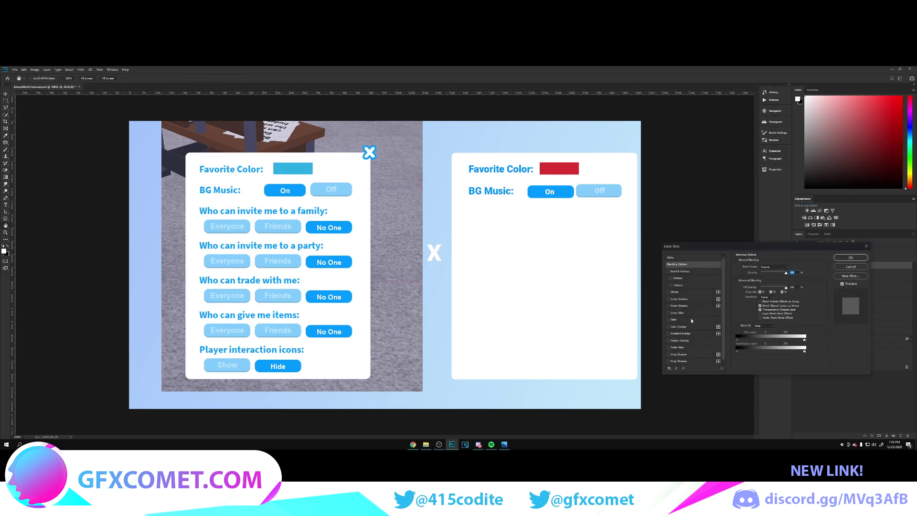
left_click(676, 292)
left_click(749, 305)
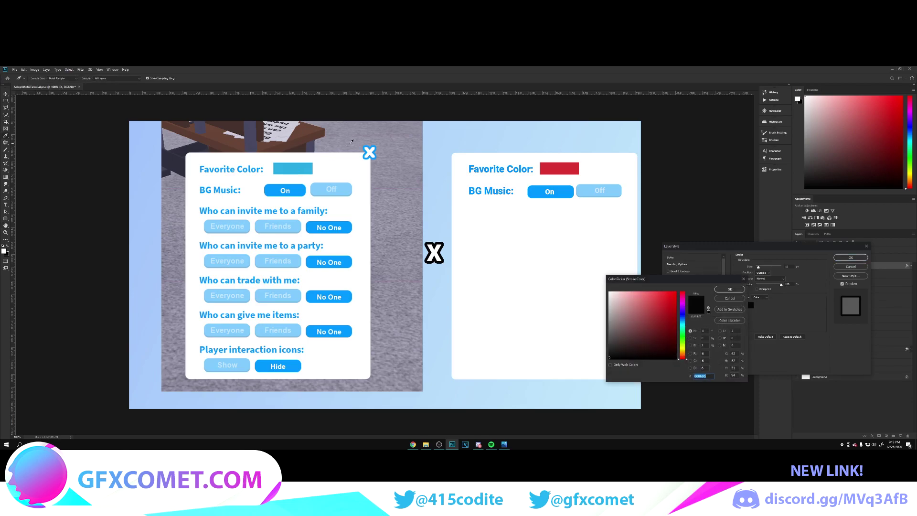
left_click(370, 148)
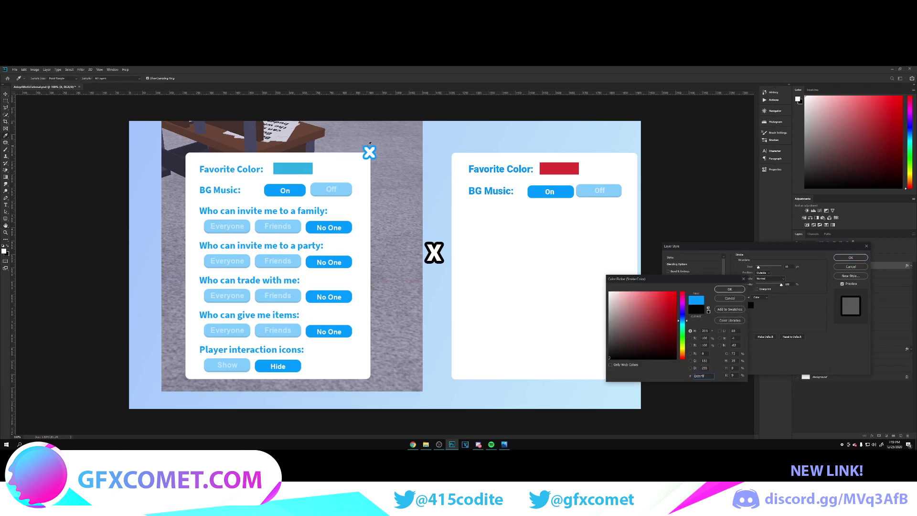
left_click(730, 289)
left_click_drag(759, 268, 761, 267)
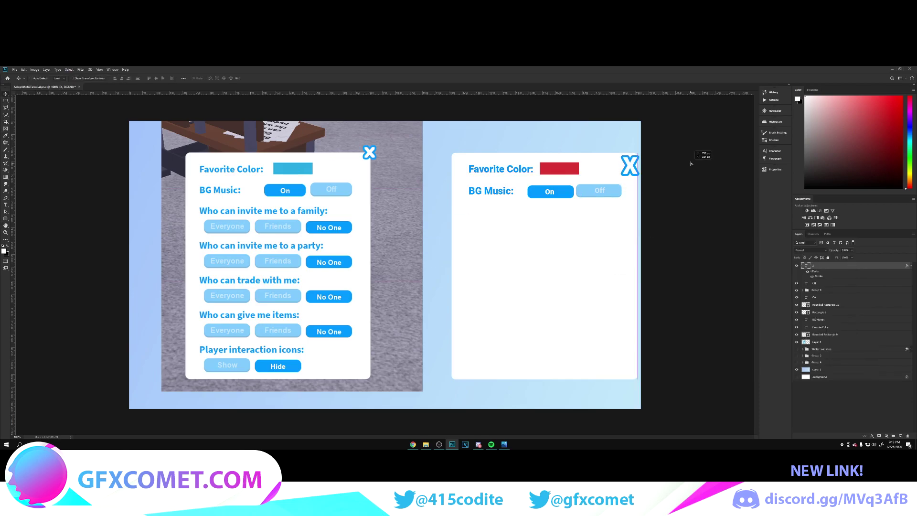
- Move the outlined "X" onto the white panel's upper-right corner and scale it down to match the reference's close icon
left_click_drag(692, 164, 694, 151)
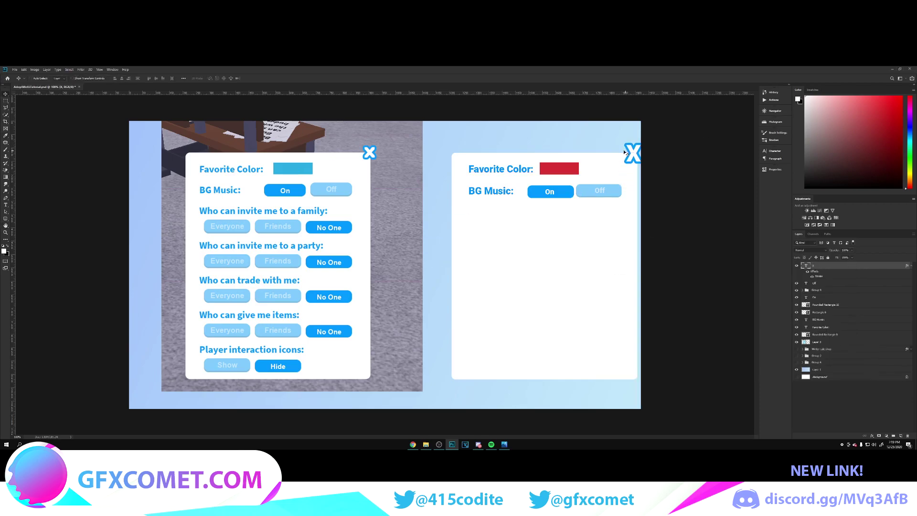
key("ctrl+t")
left_click_drag(641, 142, 635, 145)
key("Return")
- Select all layers of the recreated menu from the "X" to the white panel and shift them left within the canvas
left_click(837, 335, "shift")
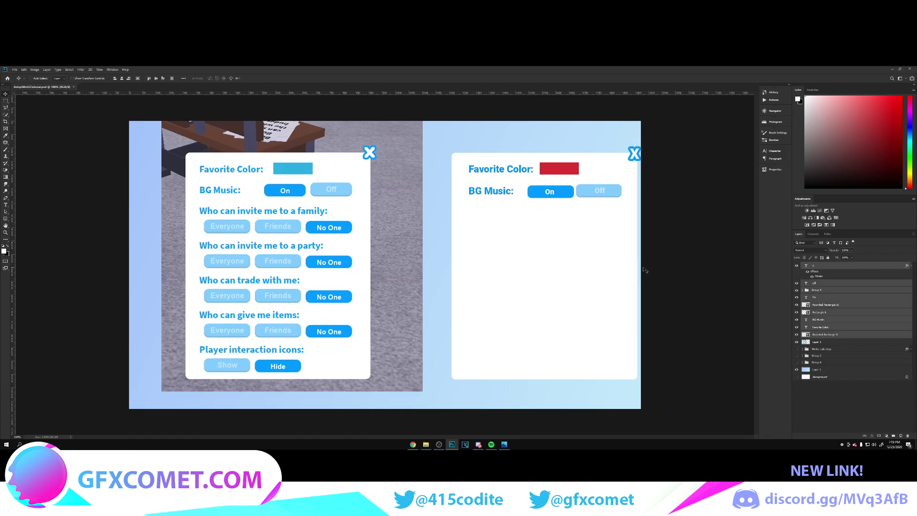
key("shift+Left")
key("shift+Left")
key("shift+Left")
key("shift+Left")
- Duplicate the "BG Music:" label directly below itself and change the copy's text to "Who can invite me to a family:"
left_click(797, 327)
left_click(797, 328)
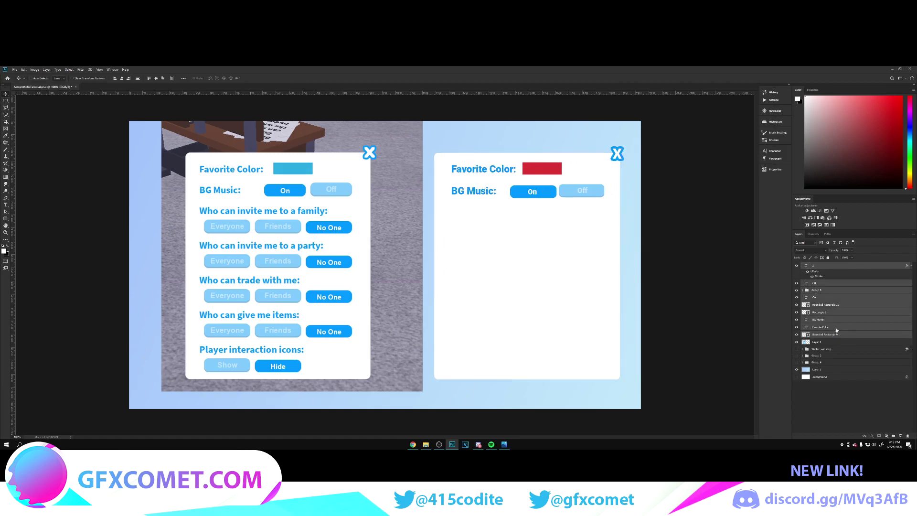
left_click(835, 328)
left_click(830, 321)
left_click_drag(509, 198, 511, 220)
double_click(486, 212)
type("Who c")
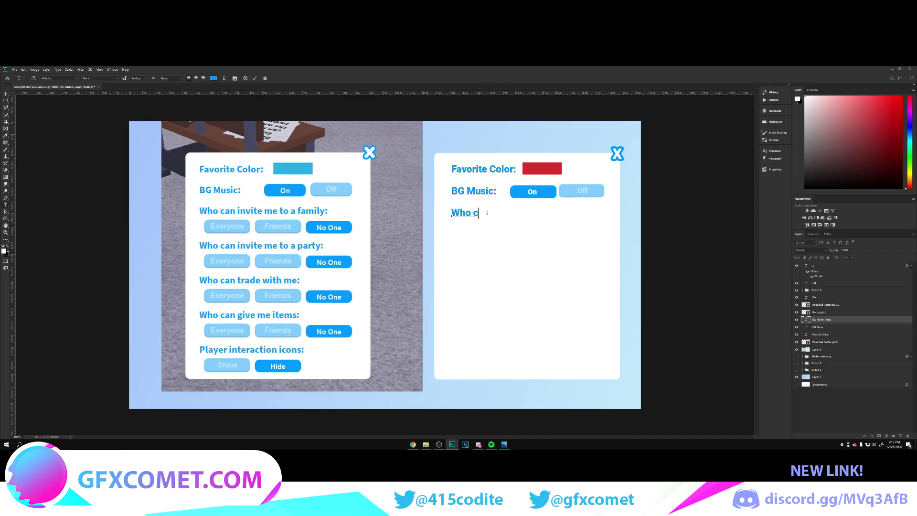
type("an invite me to a family:")
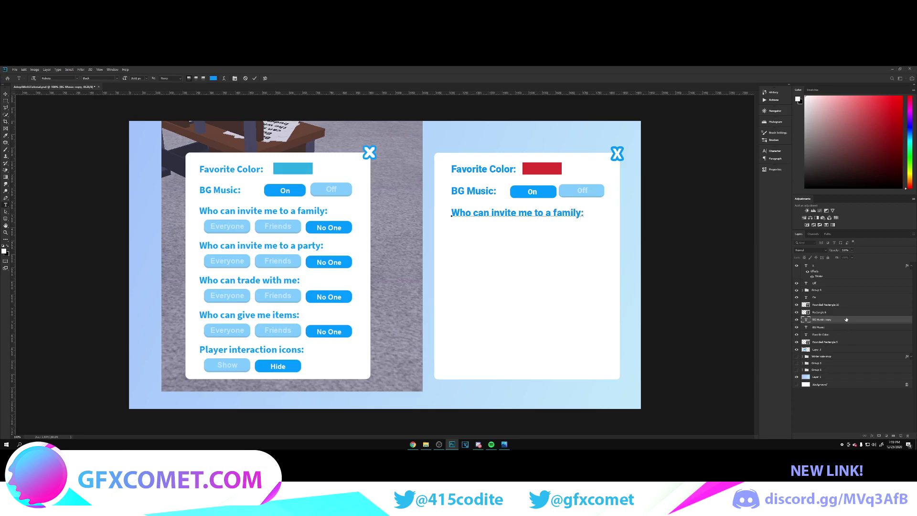
left_click(847, 319)
left_click(913, 267)
key("v")
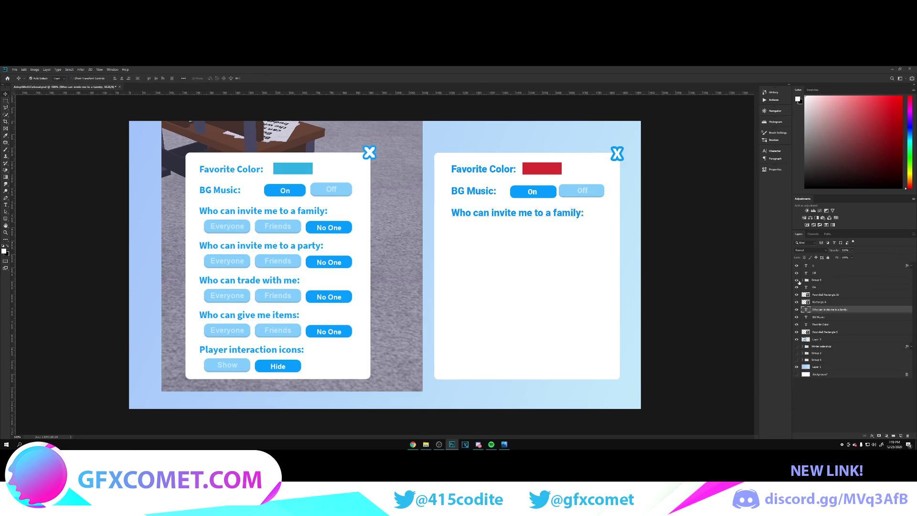
- Group the "Off" label with its light blue button, and group the "On" label with its bright blue button
left_click(814, 272)
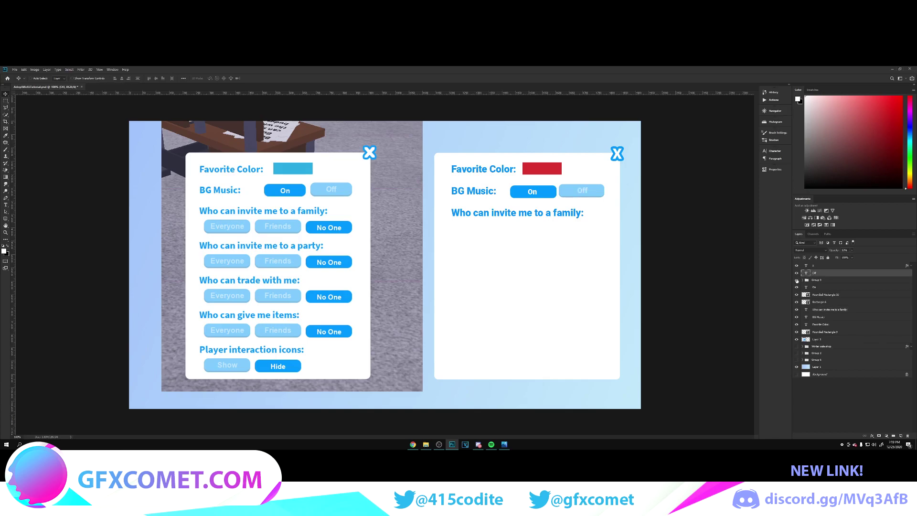
left_click(816, 281, "shift")
key("ctrl+g")
left_click(822, 281)
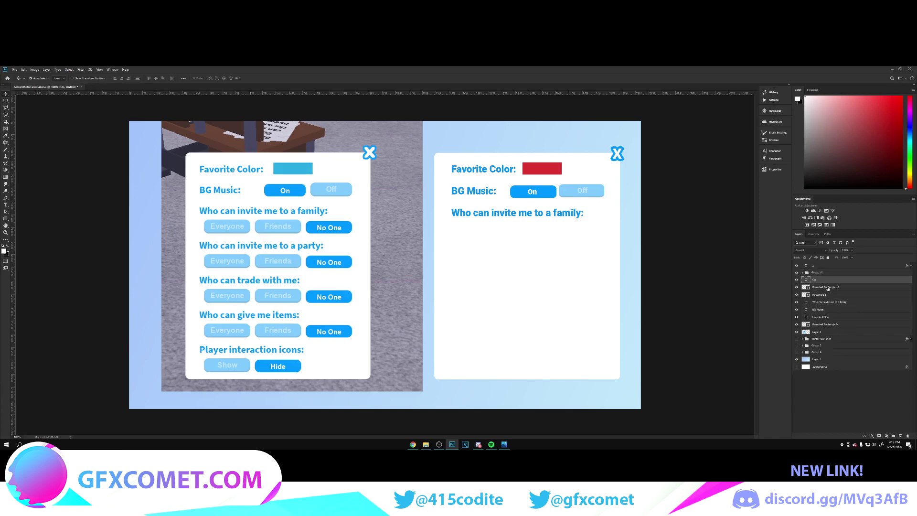
left_click(827, 288, "shift")
key("ctrl+g")
- Duplicate the "On" and "Off" button groups and place the copies beneath the "Who can invite me to a family:" label
left_click(833, 273, "shift")
left_click_drag(607, 200, 577, 237)
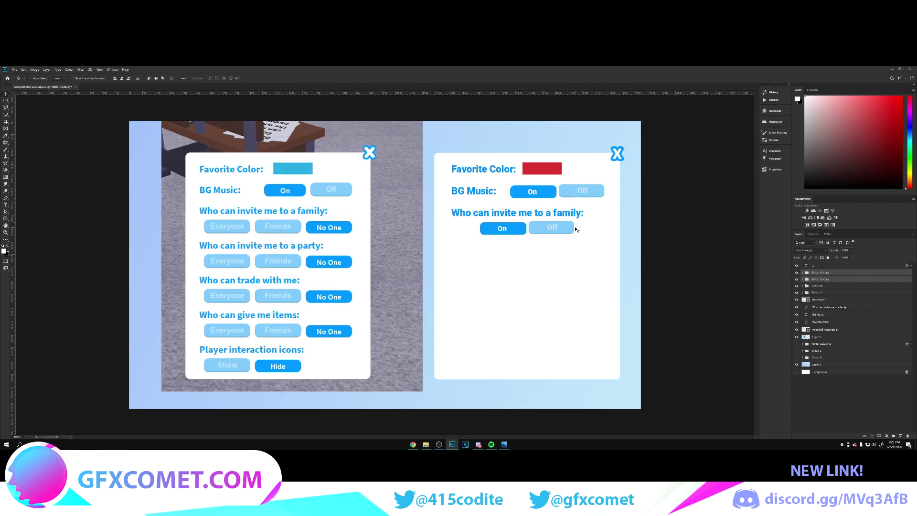
left_click_drag(576, 228, 576, 231)
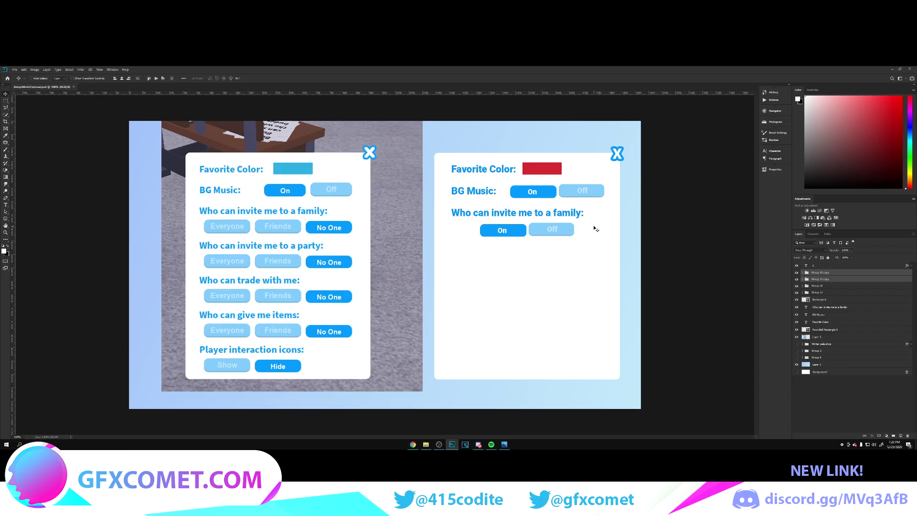